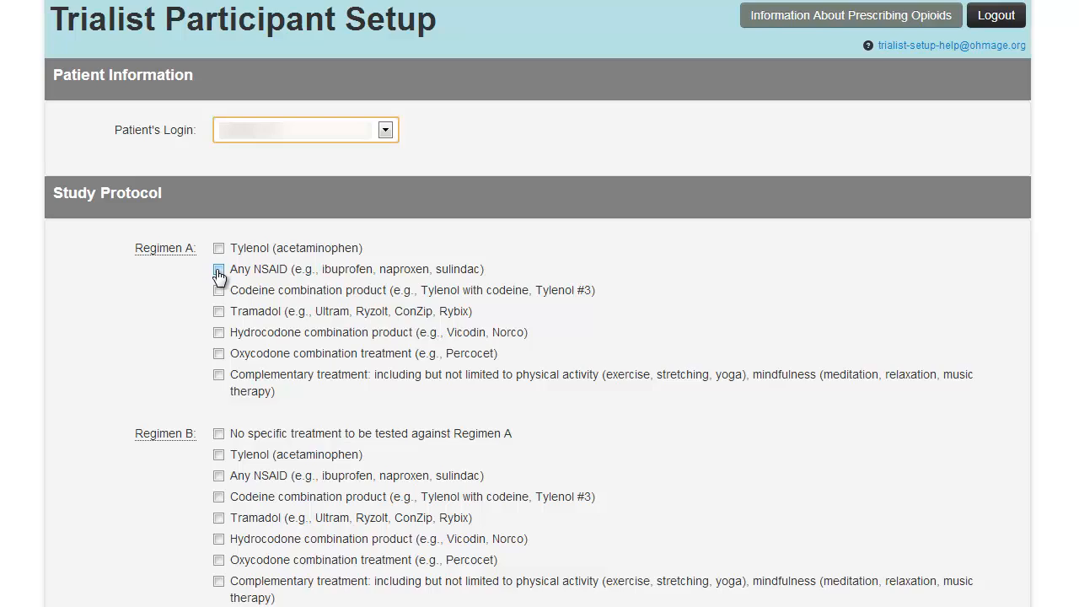
Step: Select Any NSAID and Complementary treatment as the Regimen A options
click(218, 272)
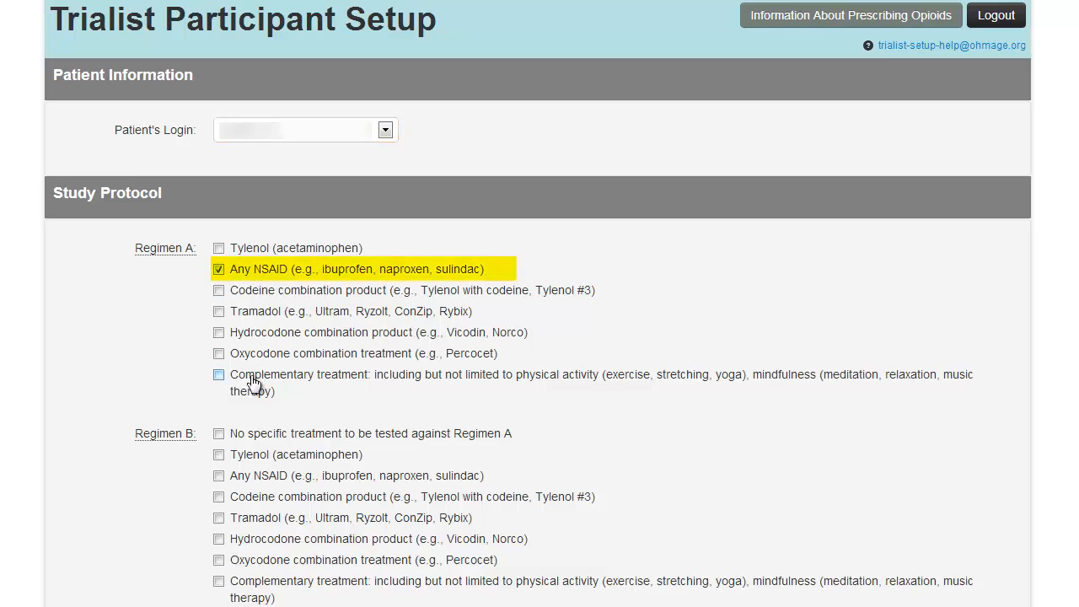
click(219, 377)
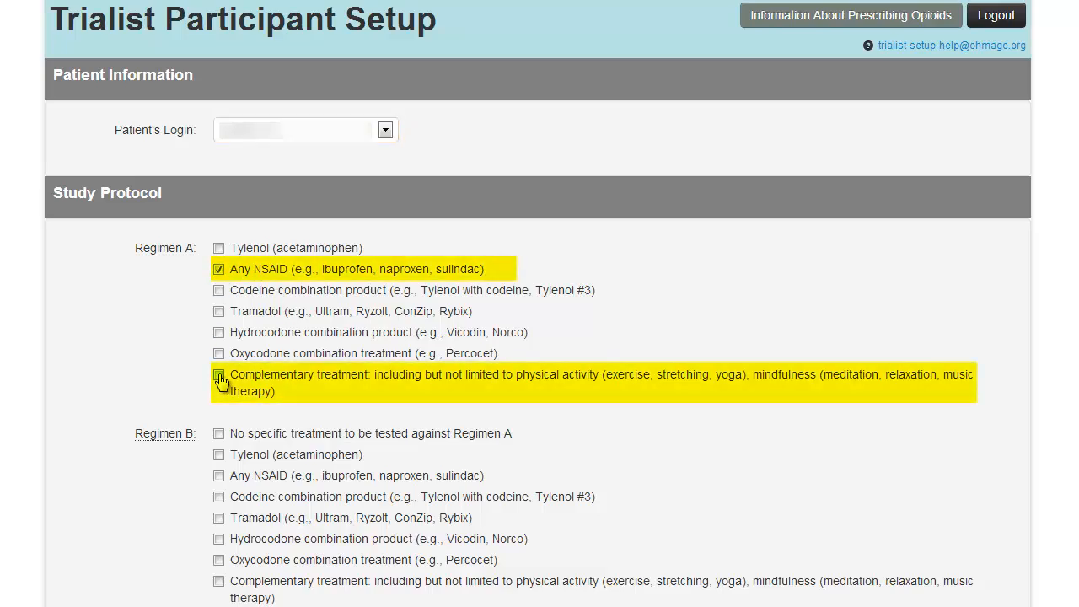
click(219, 376)
Step: Select No specific treatment to be tested against Regimen A as the Regimen B option
click(219, 540)
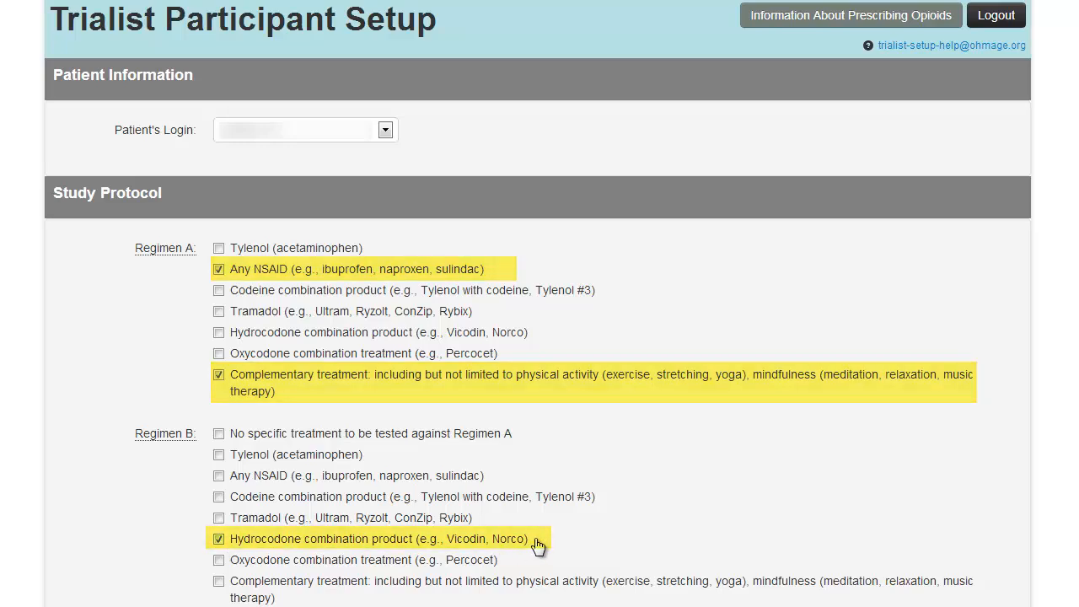
click(221, 541)
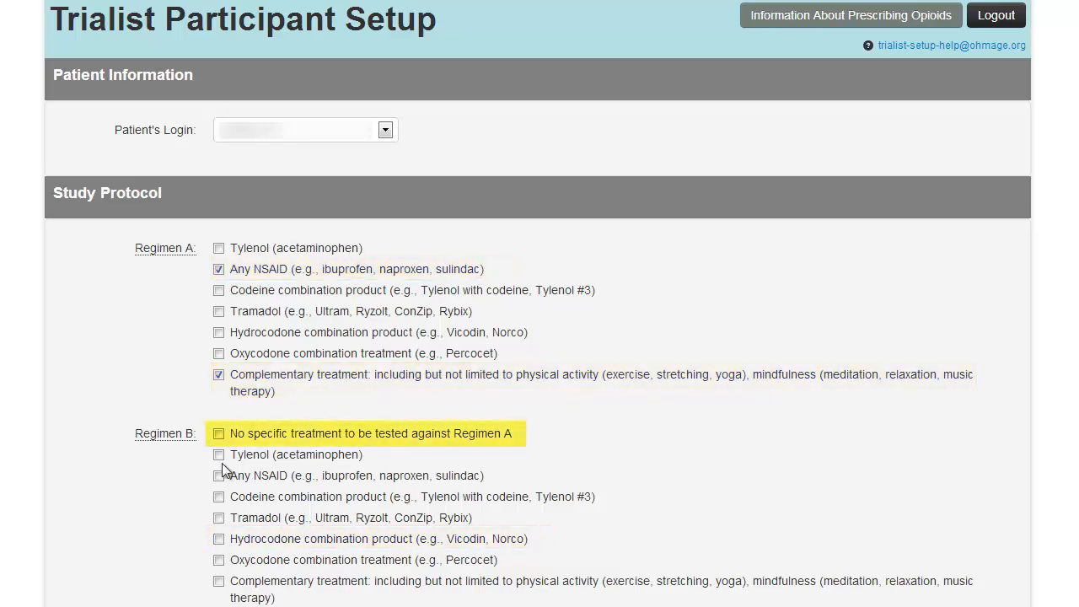
click(217, 435)
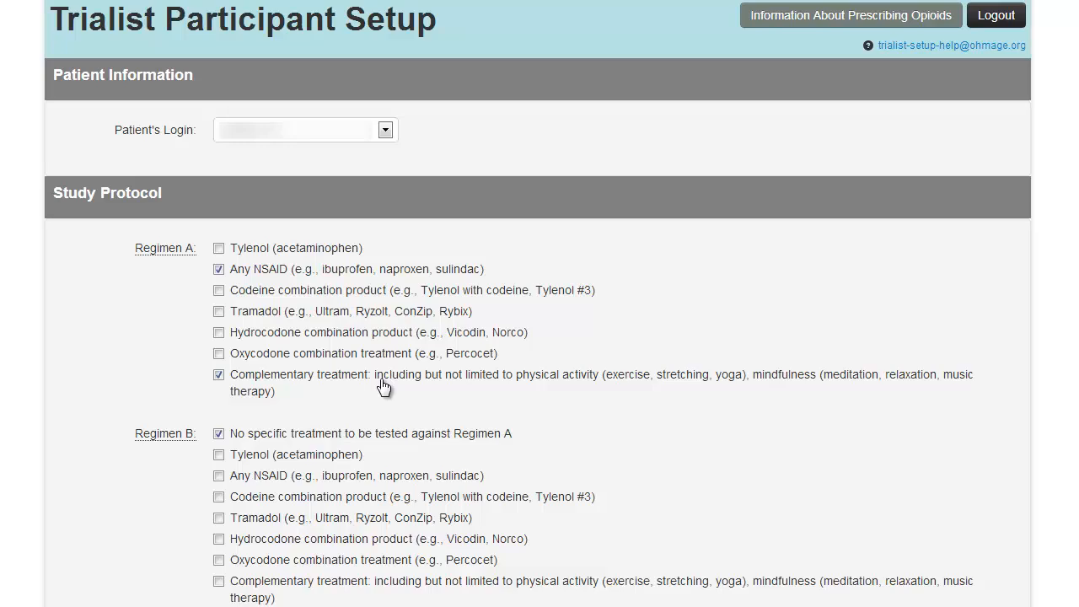
Step: Change Regimen A to Hydrocodone combination product and Regimen B to Tylenol (acetaminophen) only
click(218, 374)
click(218, 269)
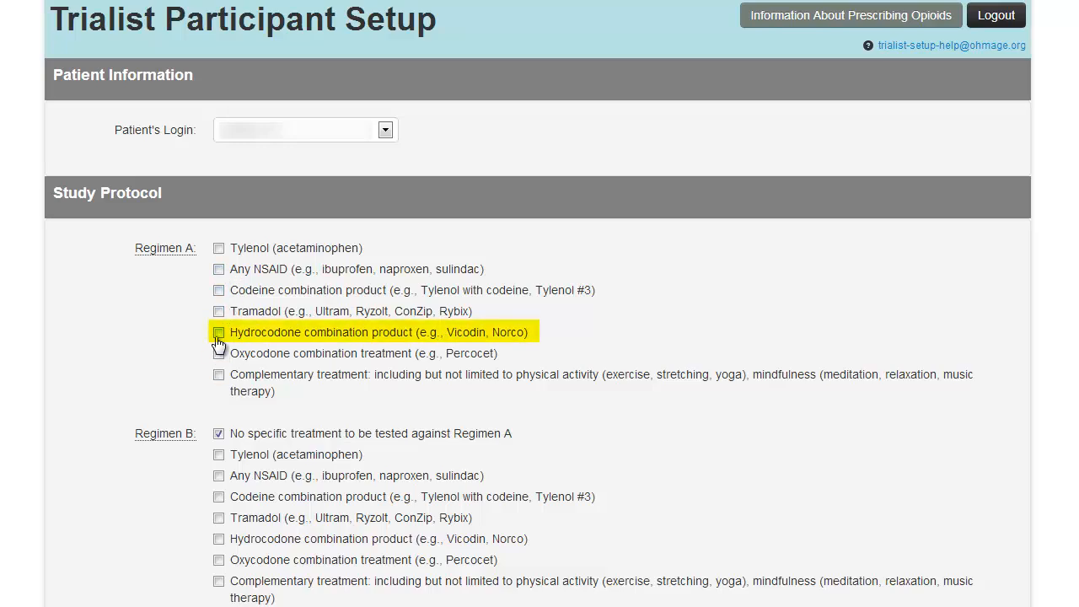
click(219, 332)
click(218, 434)
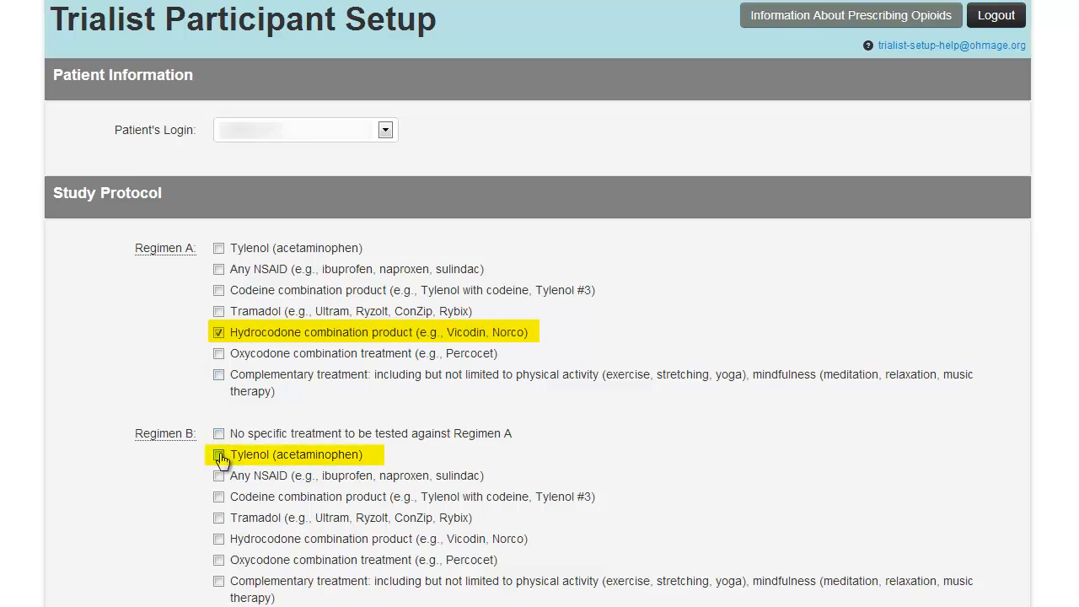
click(218, 454)
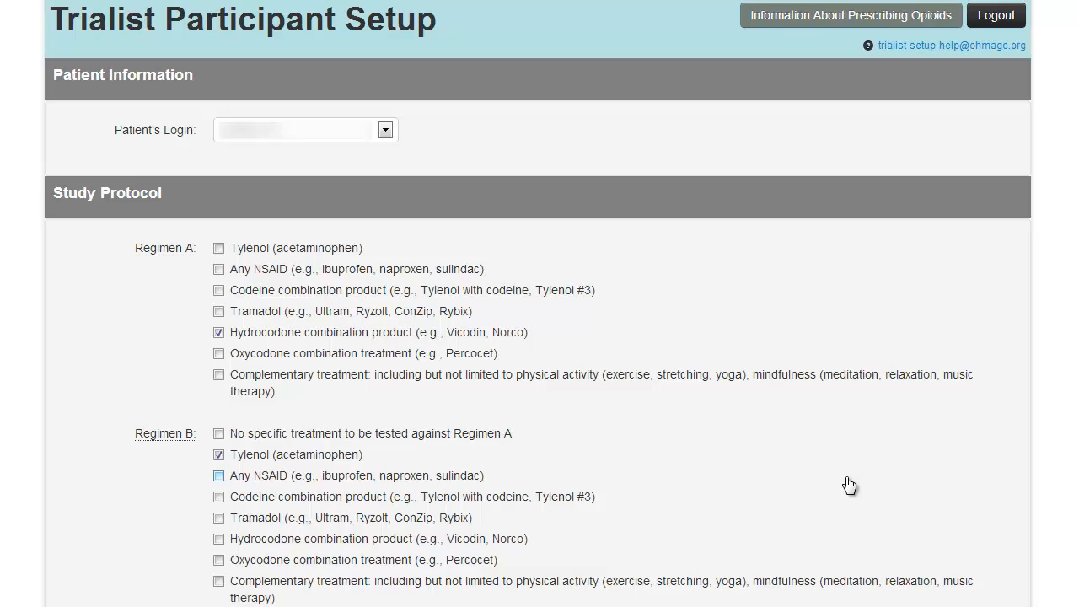
Step: Answer No to prescribing or continuing additional pain treatments
scroll(537, 303, down, 2)
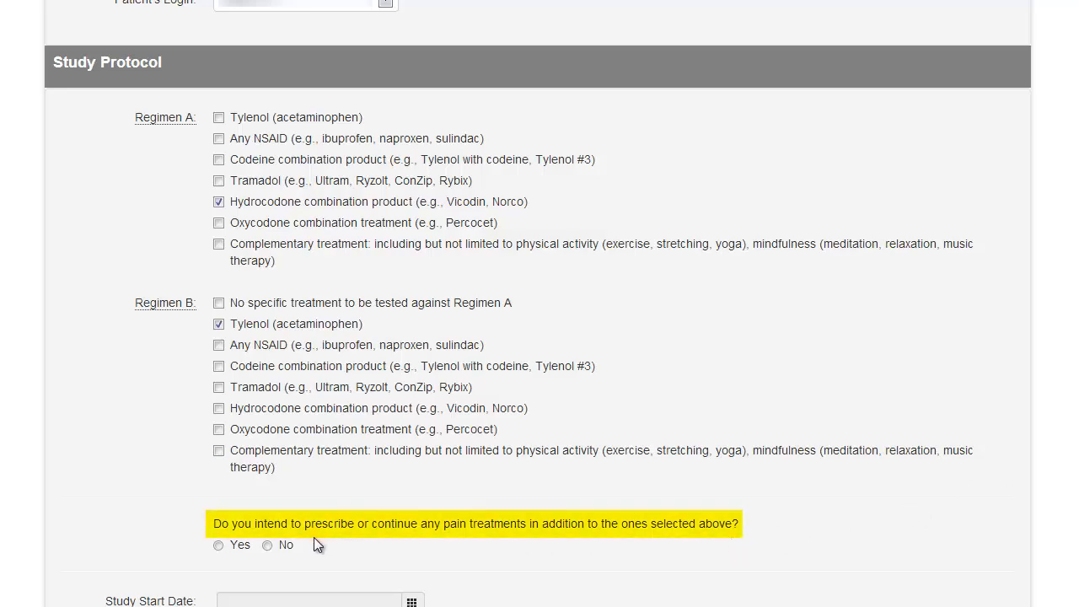
click(267, 546)
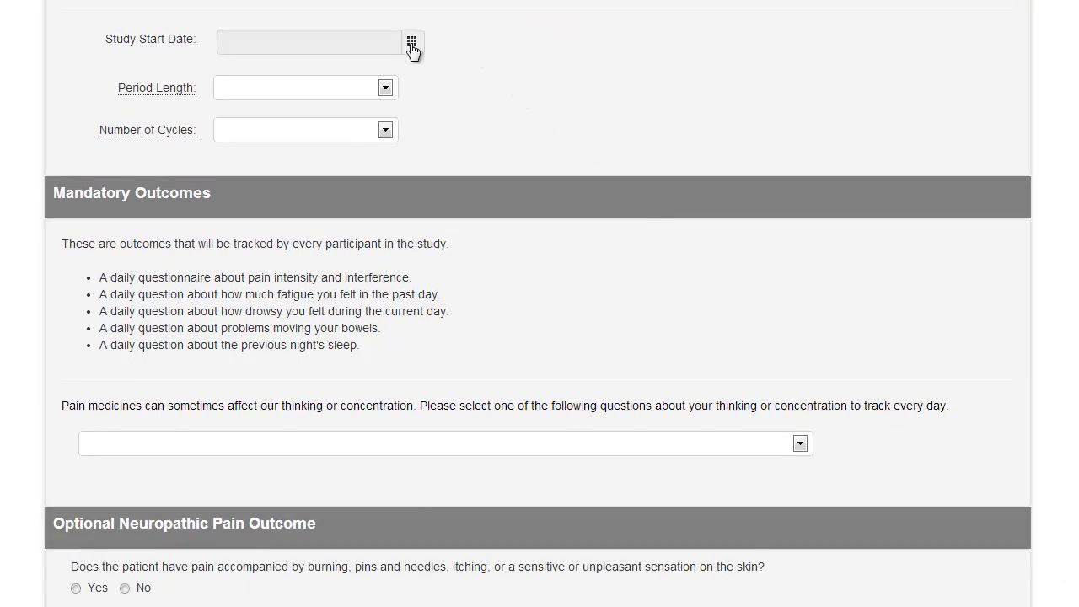
Step: Set the study start date to 2014-01-13 with the date picker
click(412, 46)
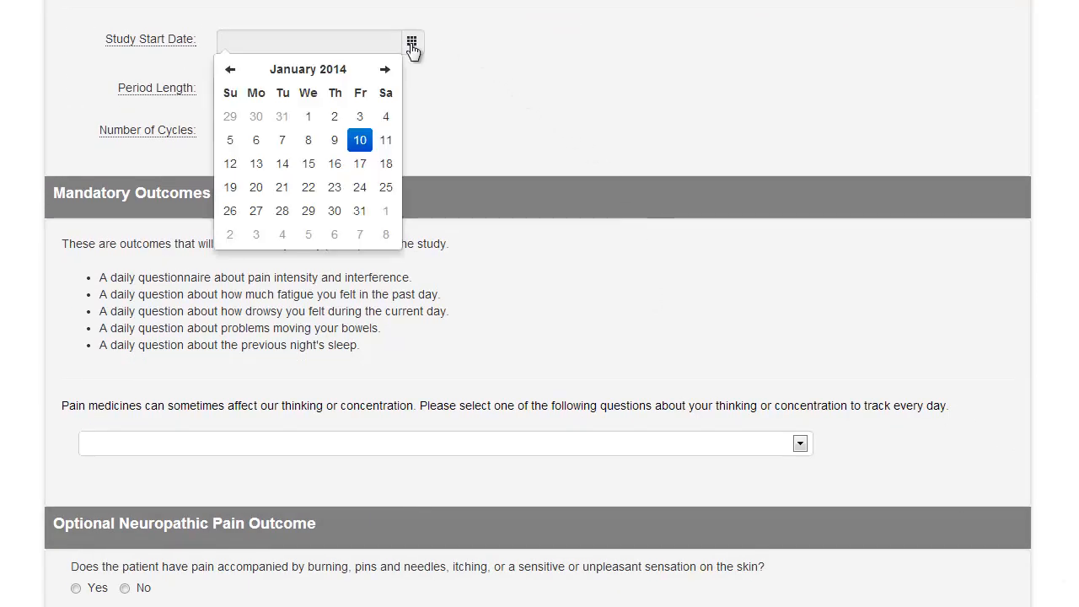
click(260, 168)
click(525, 122)
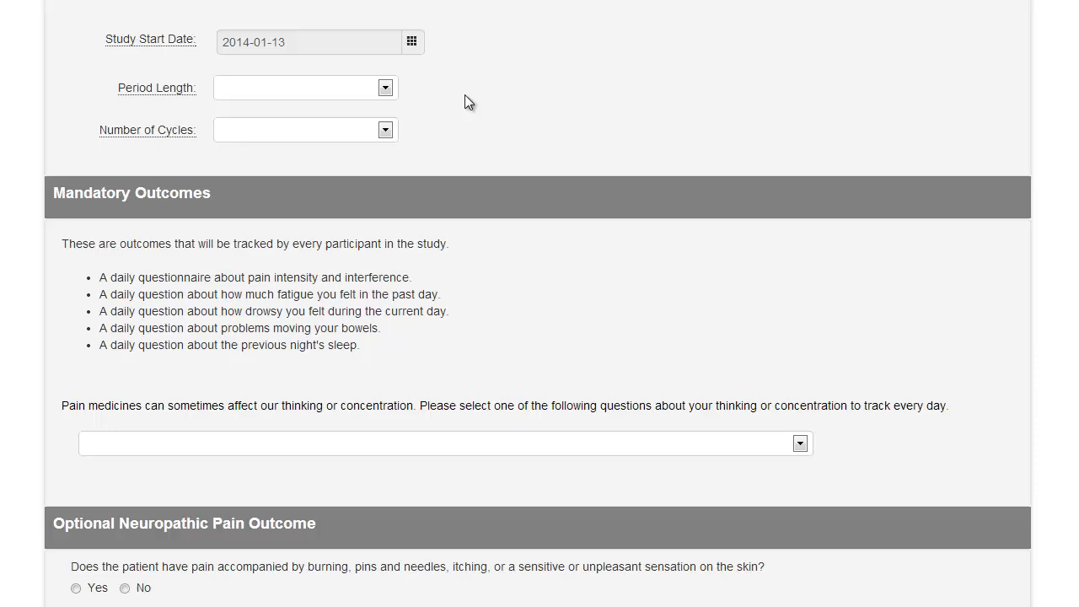
Step: Set the period length to 1 Week
click(386, 89)
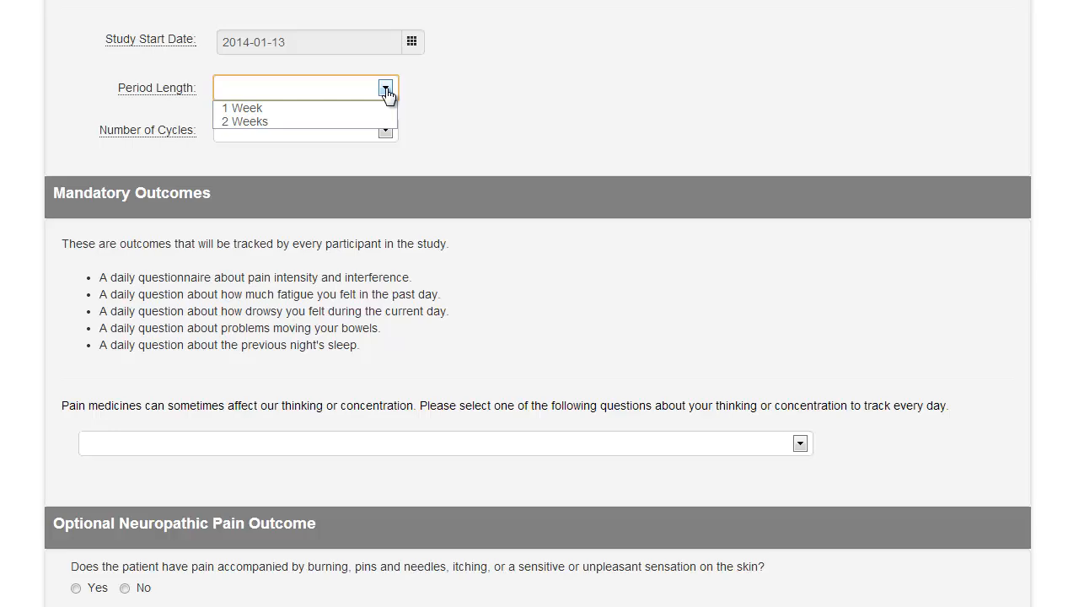
key(Down)
key(Down)
key(Down)
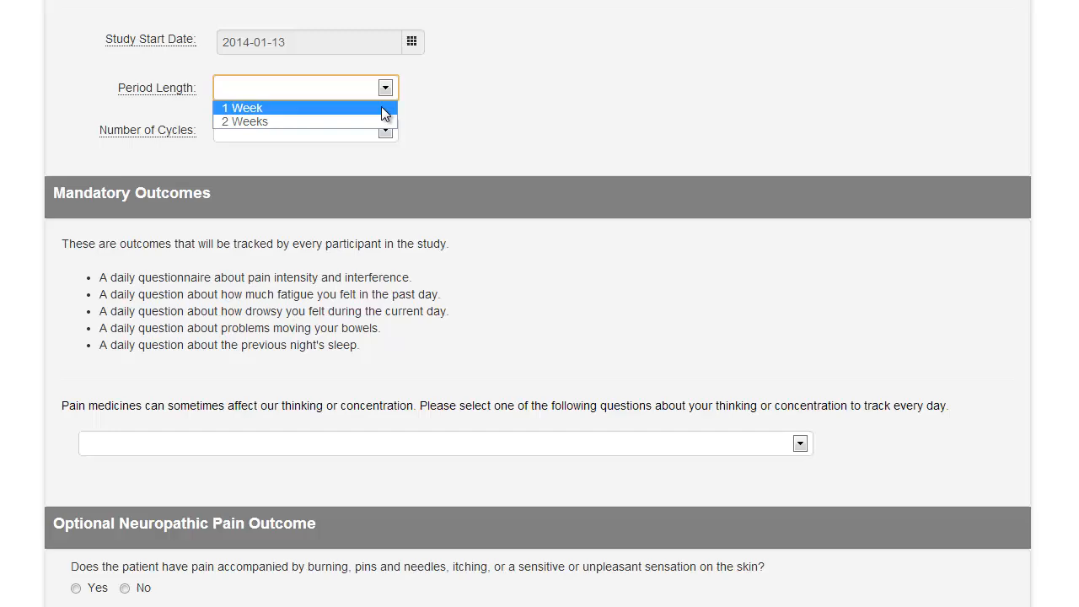
click(381, 107)
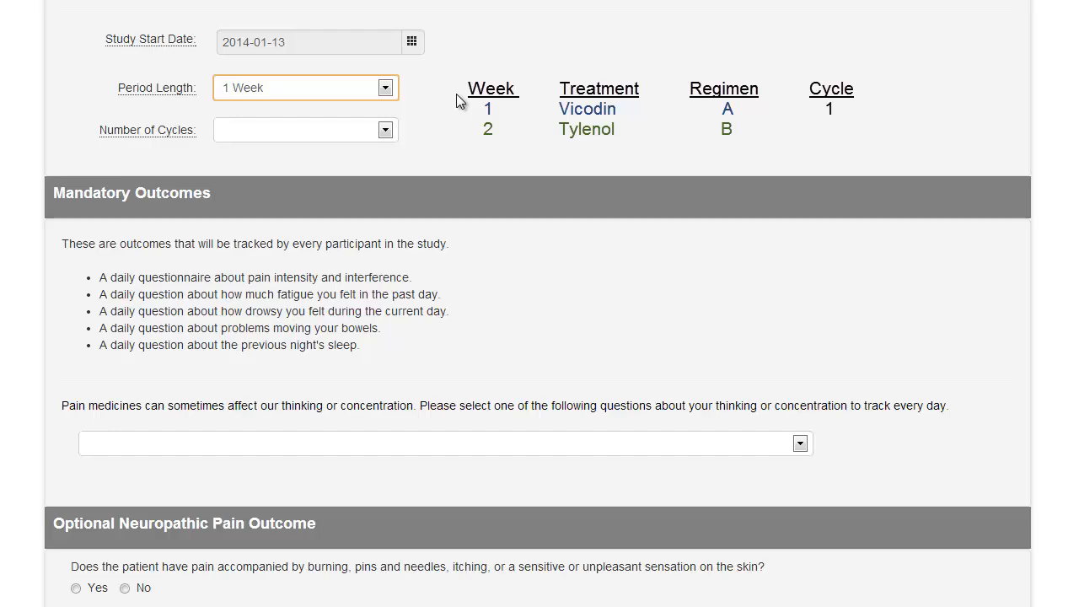
Step: Set the number of cycles to 2
click(385, 130)
key(Down)
key(Down)
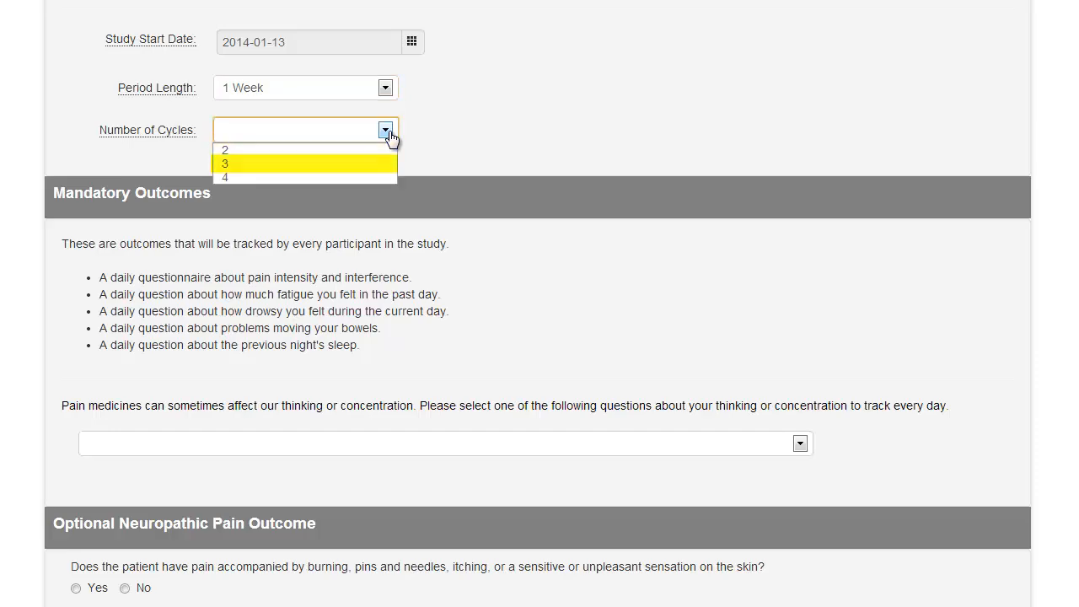
key(Down)
key(Down)
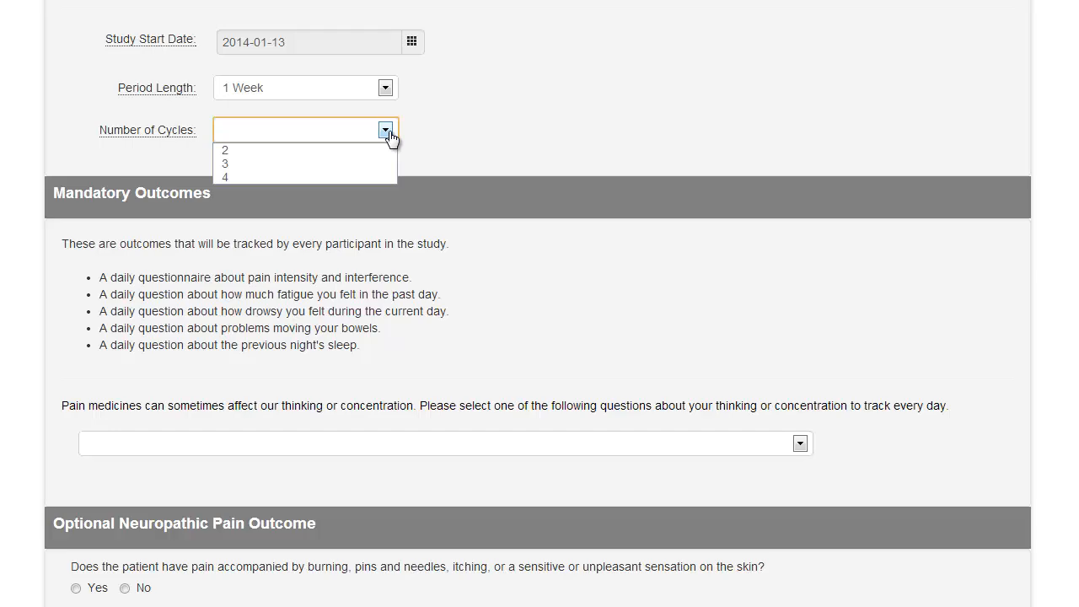
click(379, 149)
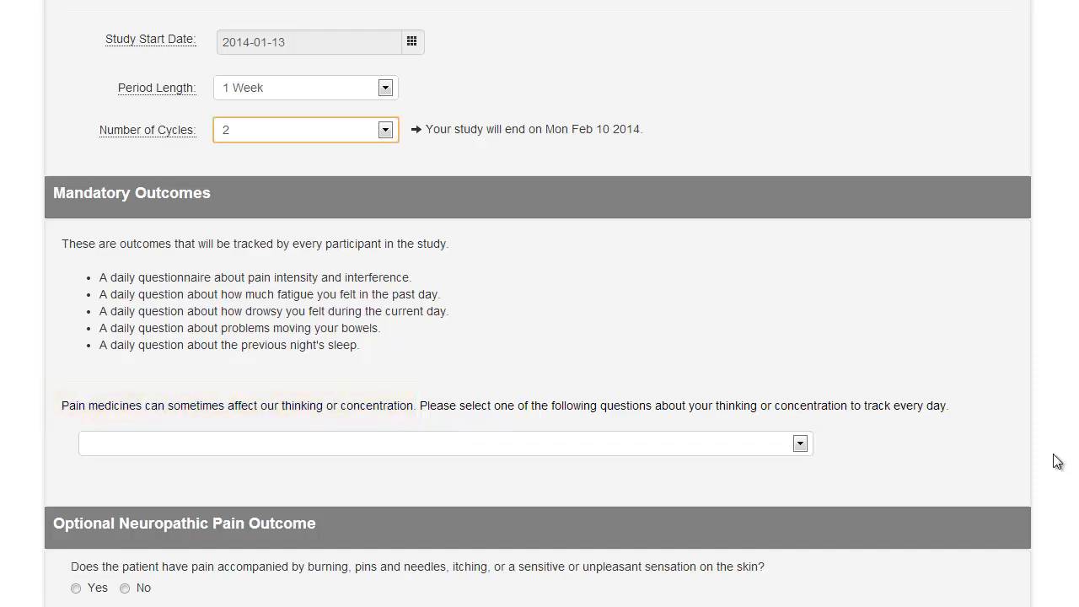
Step: Choose "My thinking has been foggy ..." as the daily thinking or concentration question
click(798, 445)
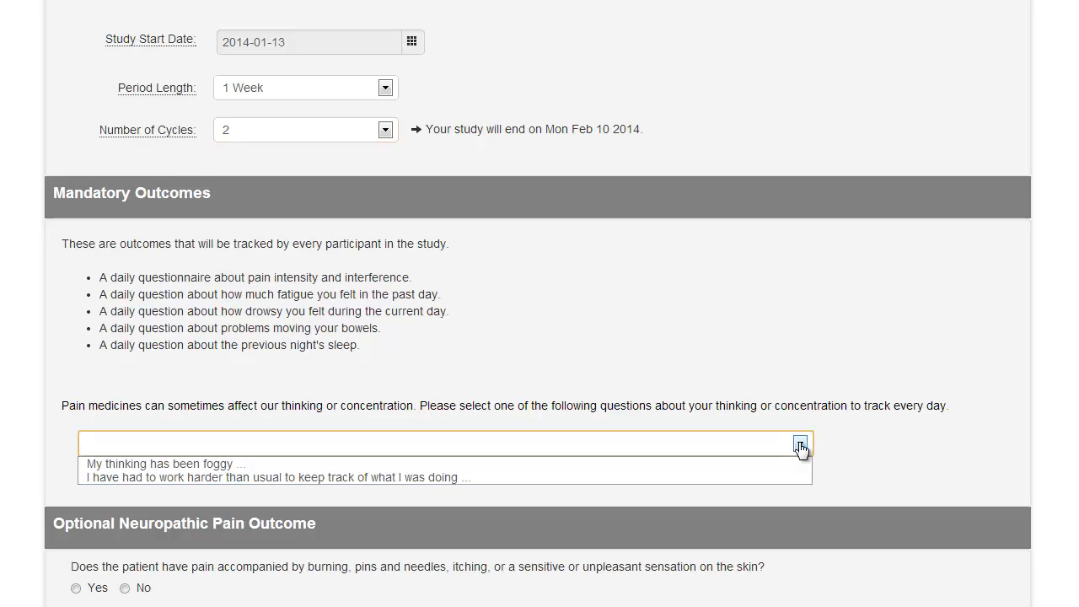
click(793, 464)
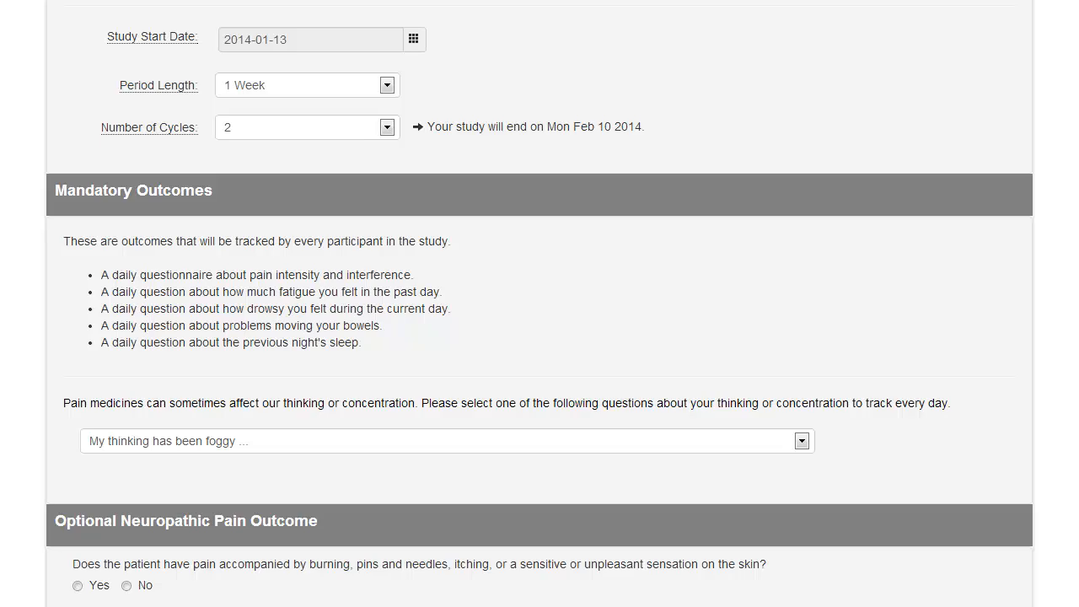
Step: Answer Yes to the neuropathic pain question
scroll(539, 303, down, 2)
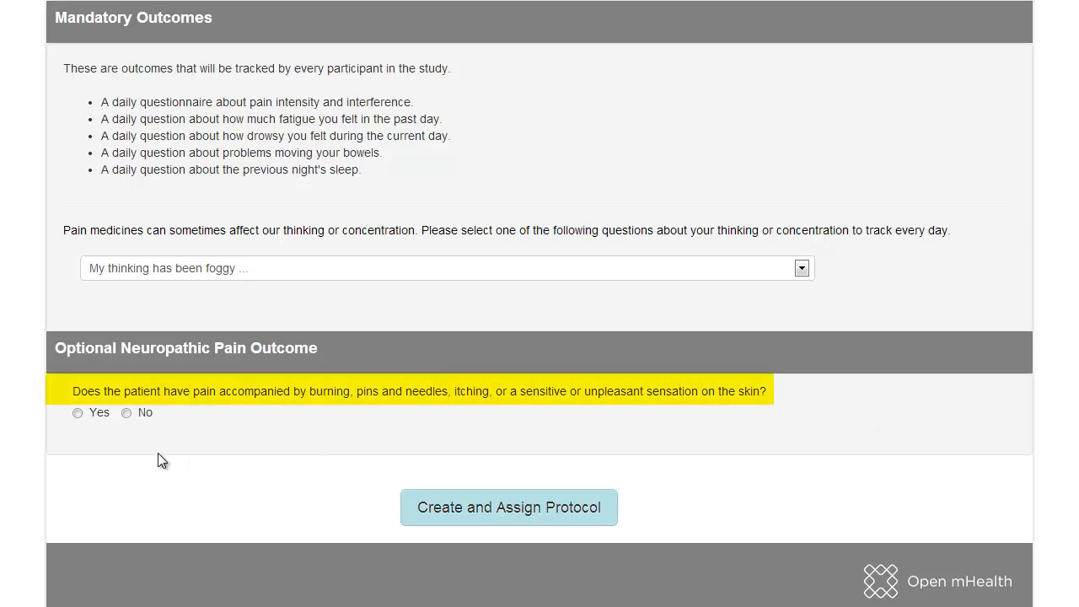
click(77, 413)
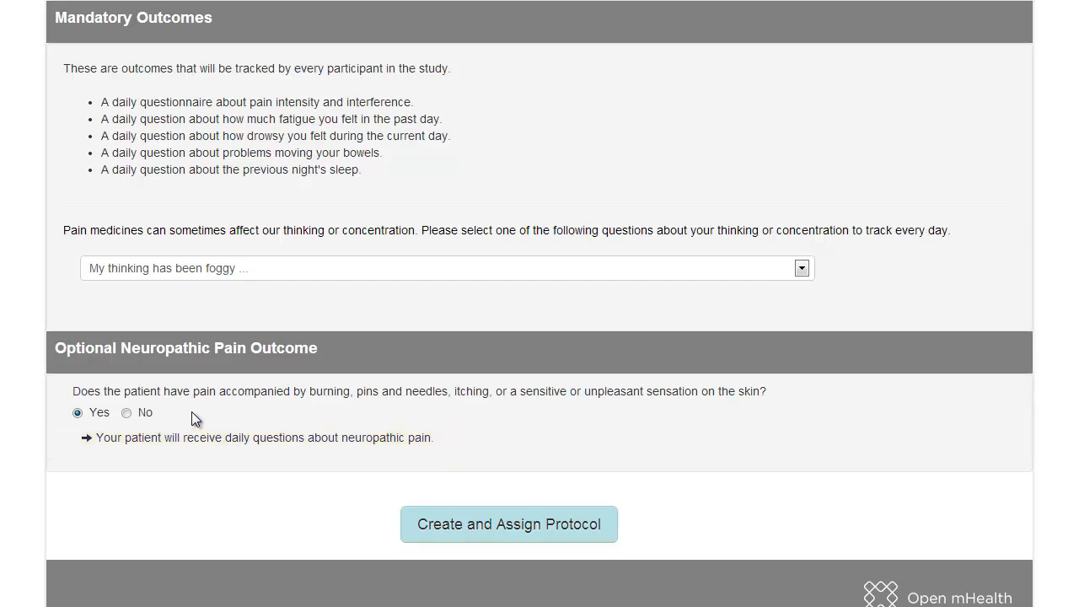
Step: Review the form and create and assign the protocol
scroll(970, 513, up, 3)
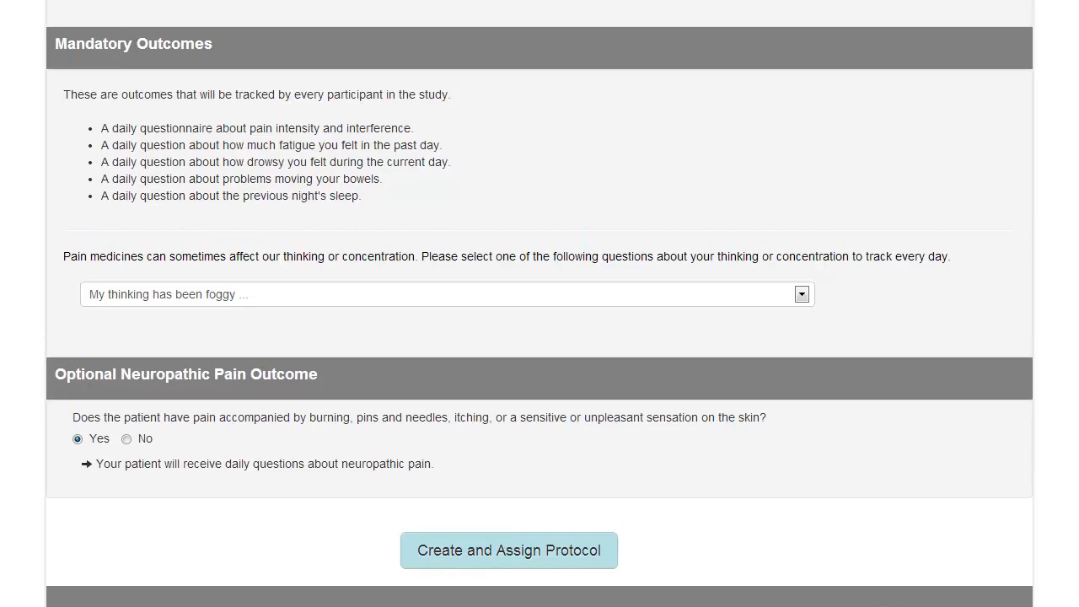
scroll(539, 303, up, 6)
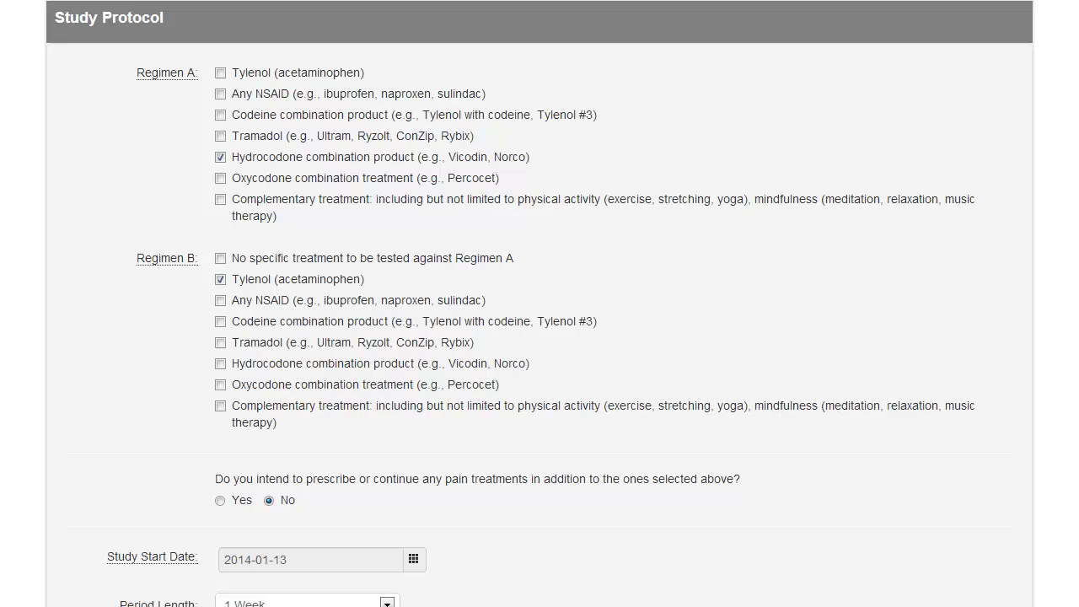
scroll(540, 303, down, 6)
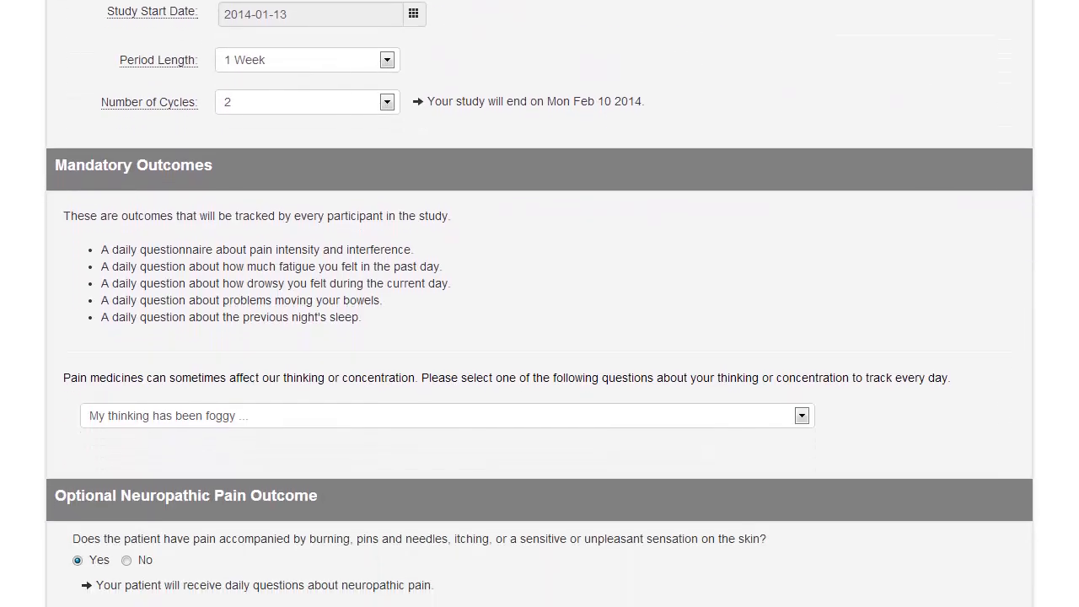
scroll(539, 303, down, 2)
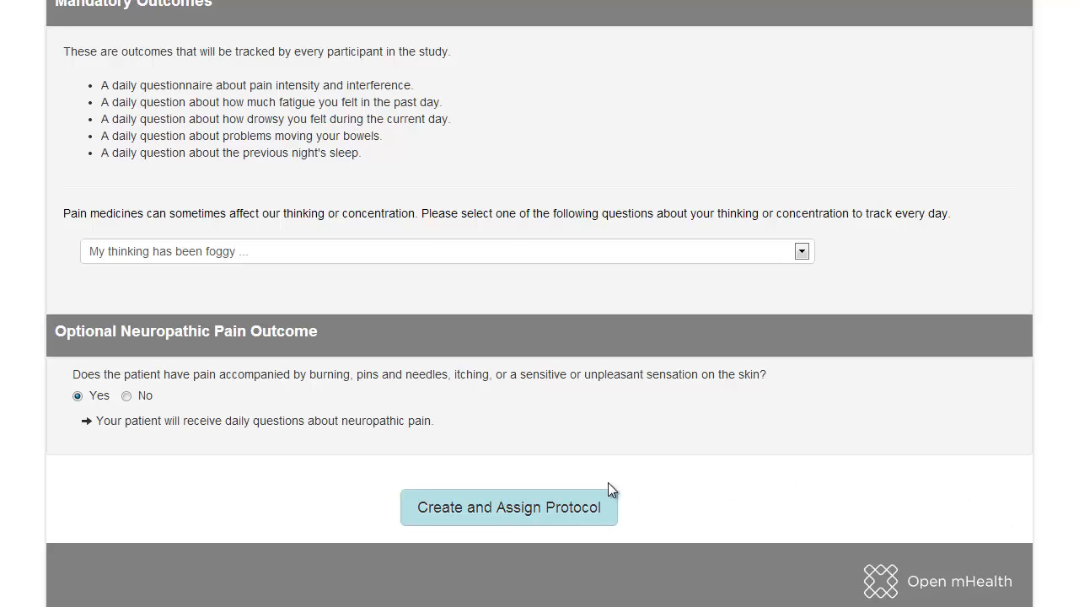
click(545, 513)
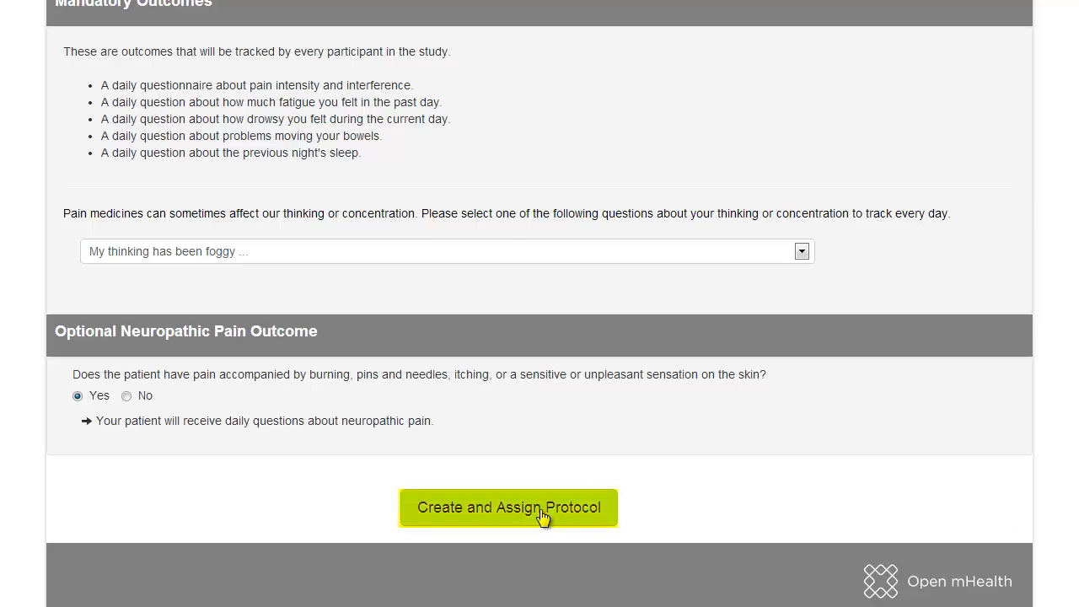